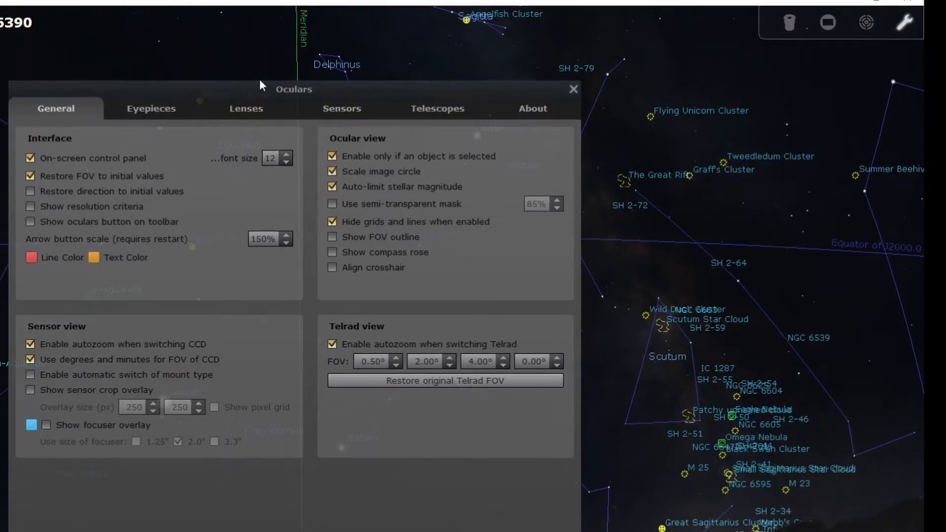
Review the camera sensor definitions in the Oculars settings, including atik 460ex and asi2600mc.
click(333, 115)
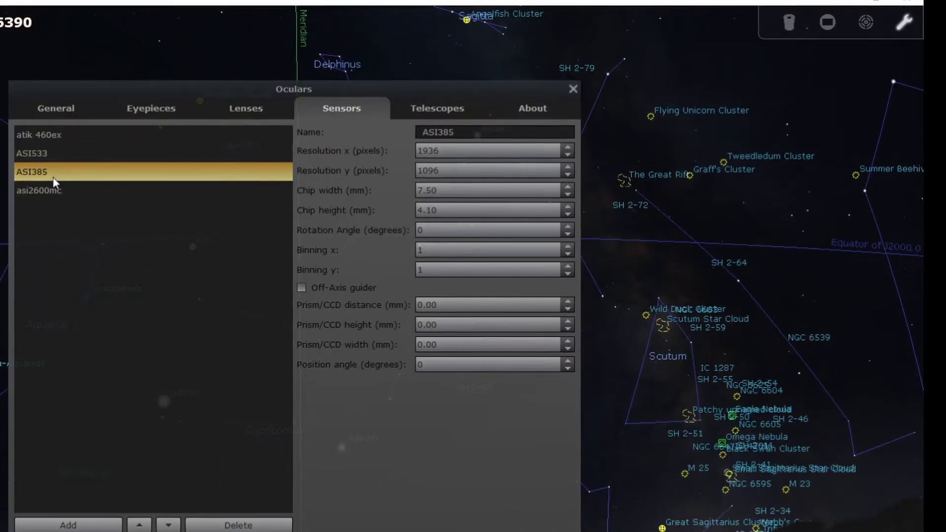
click(85, 137)
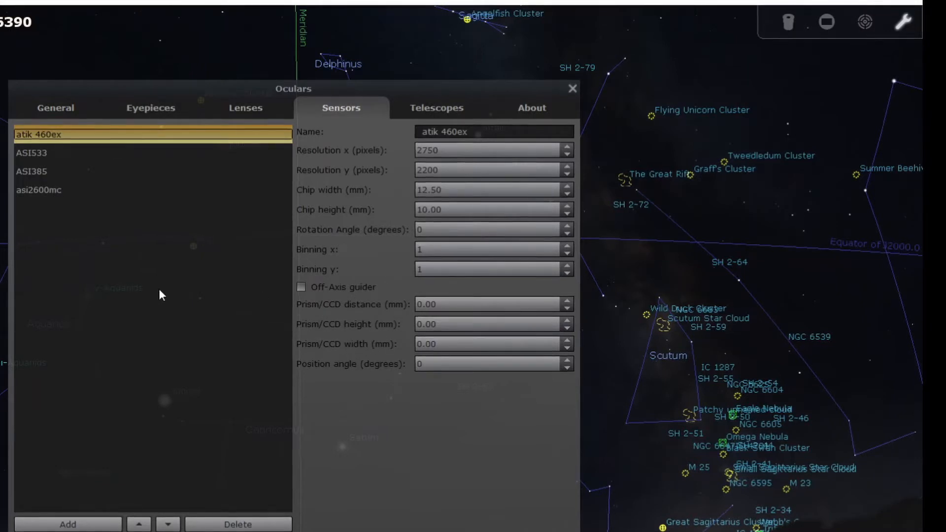
click(48, 190)
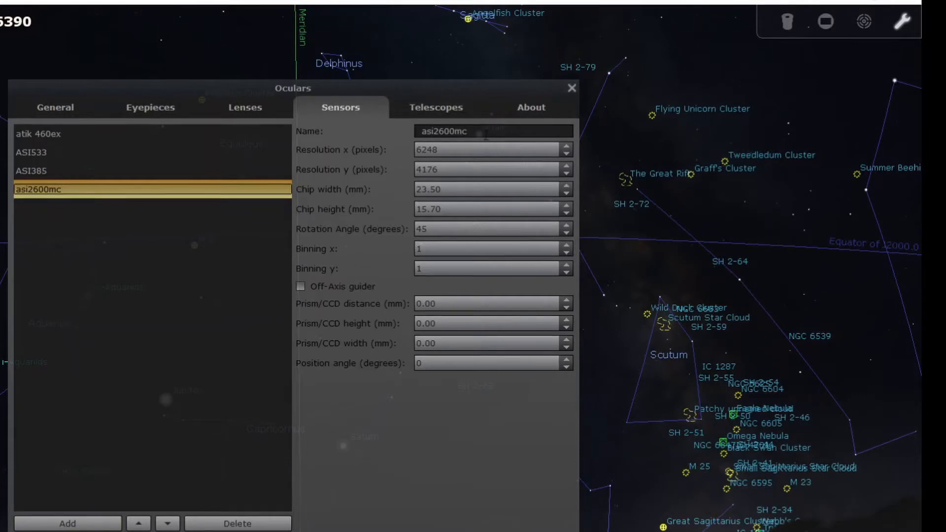
drag(482, 132, 365, 122)
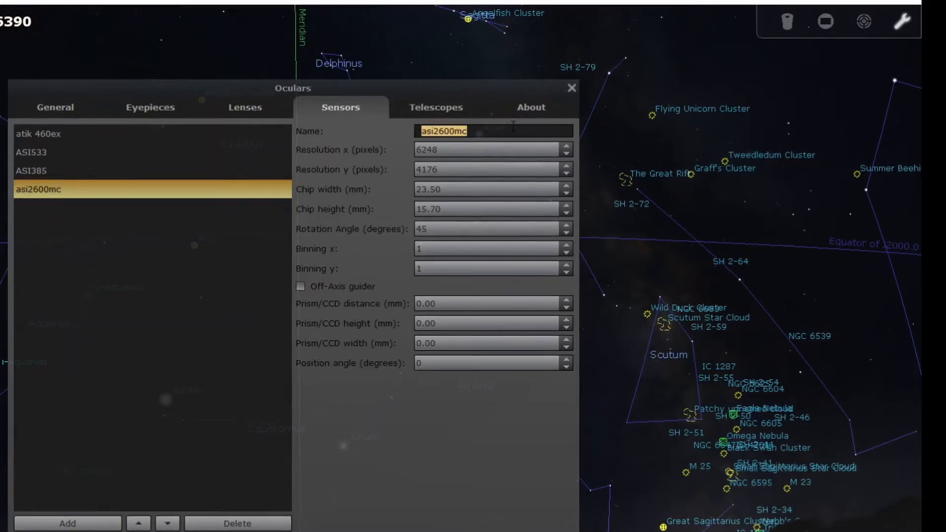
click(142, 393)
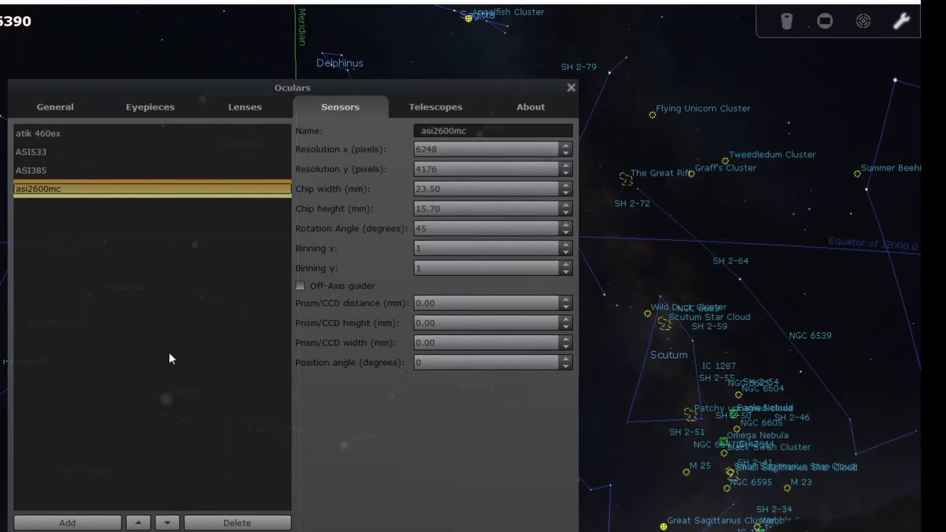
Review the telescope definitions such as Esprit 120 and Sharpstar 61 x 0.8, then close the Oculars dialog.
click(428, 109)
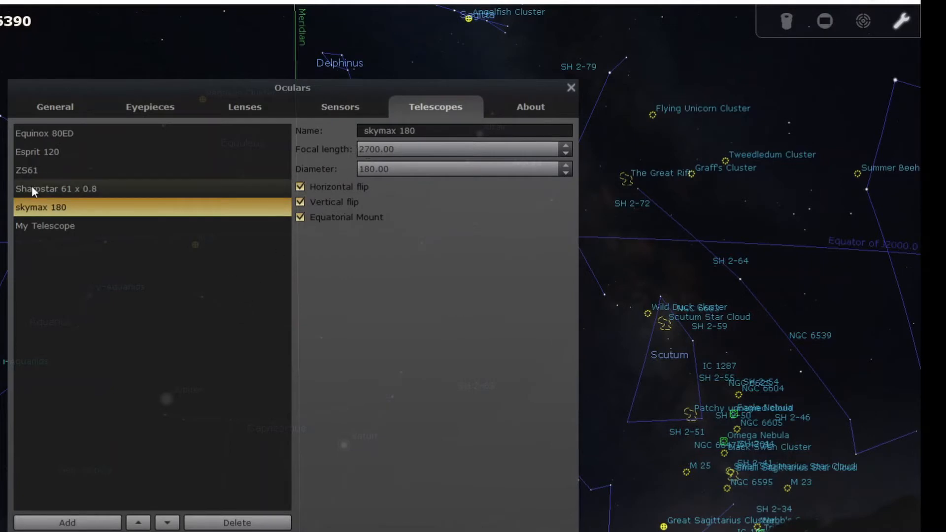
click(51, 151)
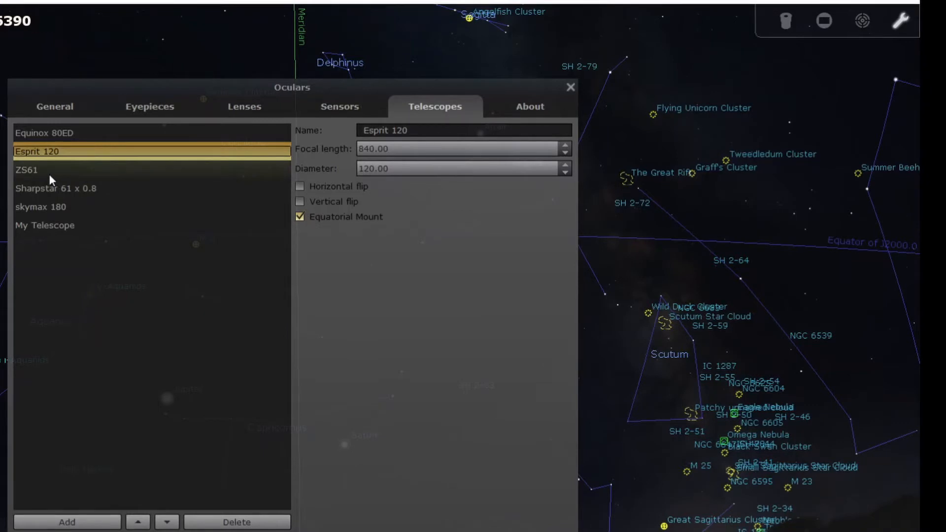
click(67, 190)
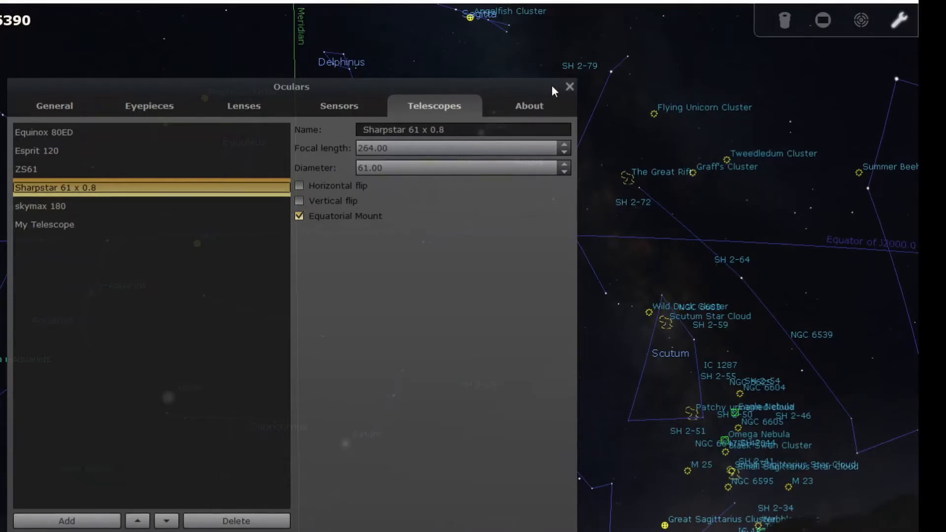
click(571, 87)
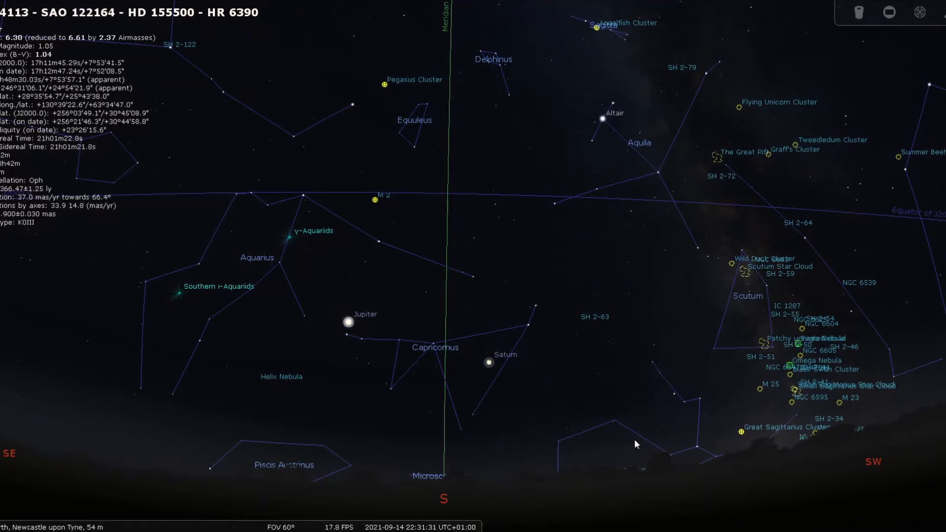
Select the North America Nebula in Cygnus and center the view on it.
mouse_move(68, 457)
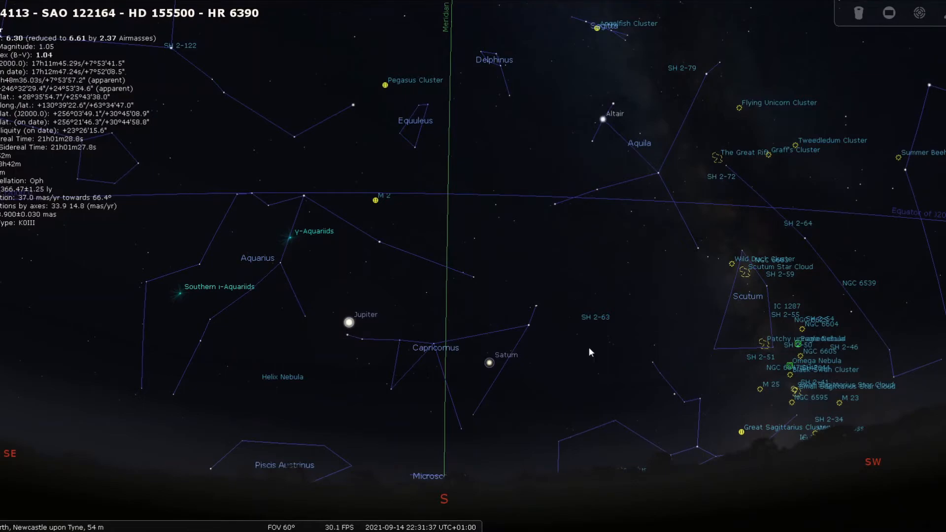
drag(574, 296, 623, 460)
drag(525, 294, 536, 376)
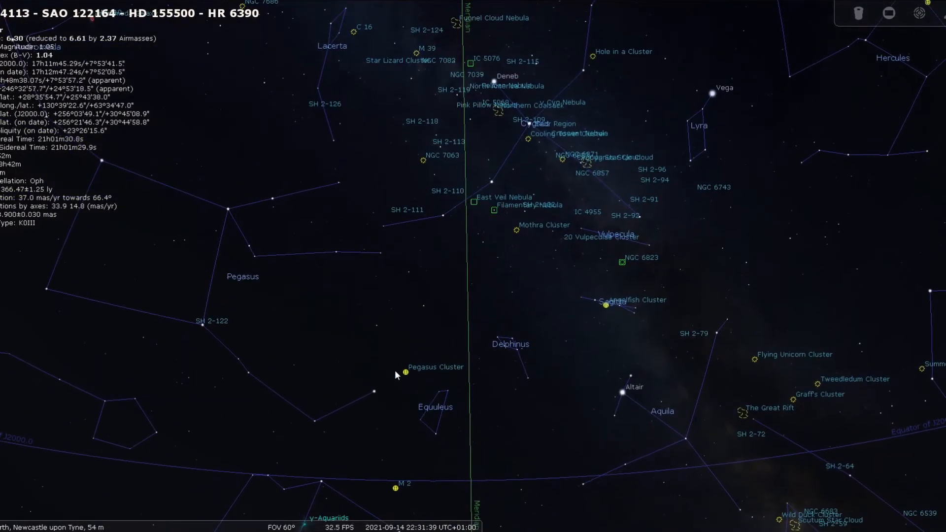
drag(497, 275, 505, 390)
scroll(524, 263, up, 1)
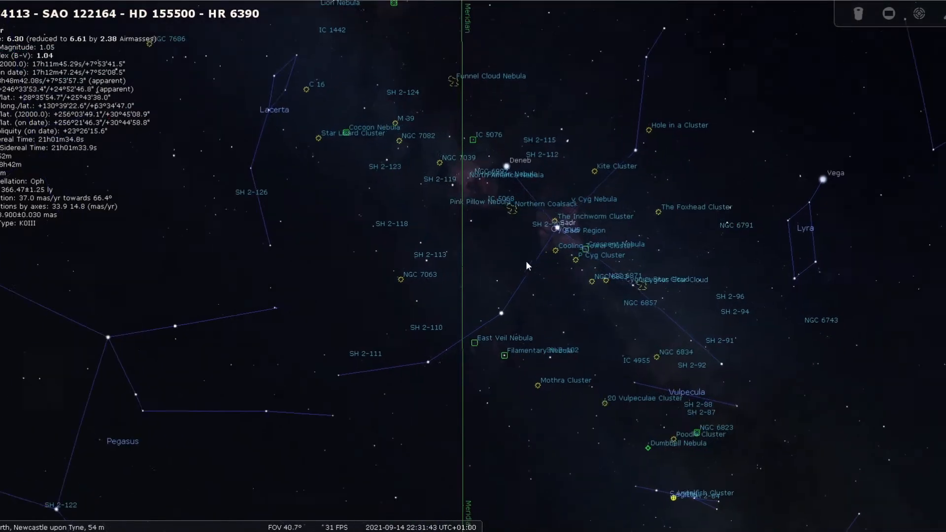
scroll(526, 262, up, 1)
drag(527, 223, 540, 244)
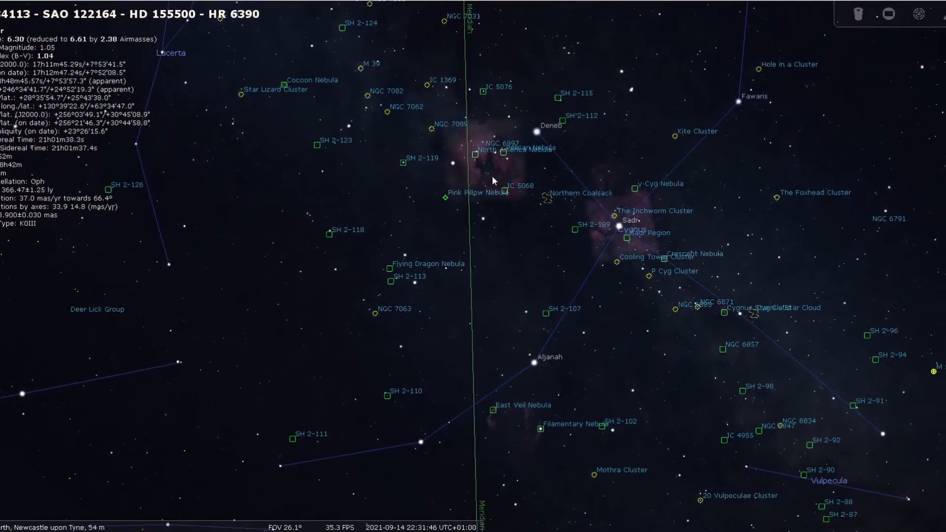
click(477, 152)
key(space)
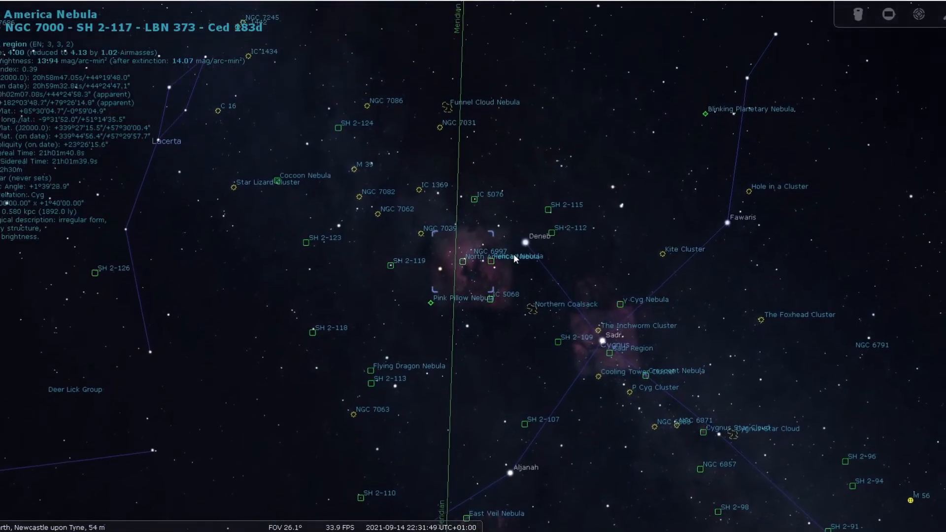
Switch the sensor frame overlay to the next sensor, atik 460ex.
scroll(564, 310, up, 3)
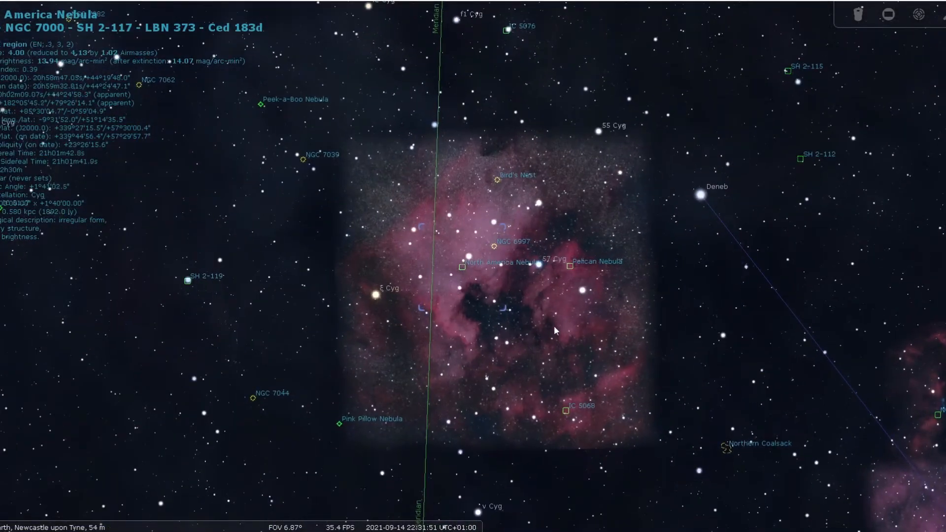
scroll(557, 321, down, 1)
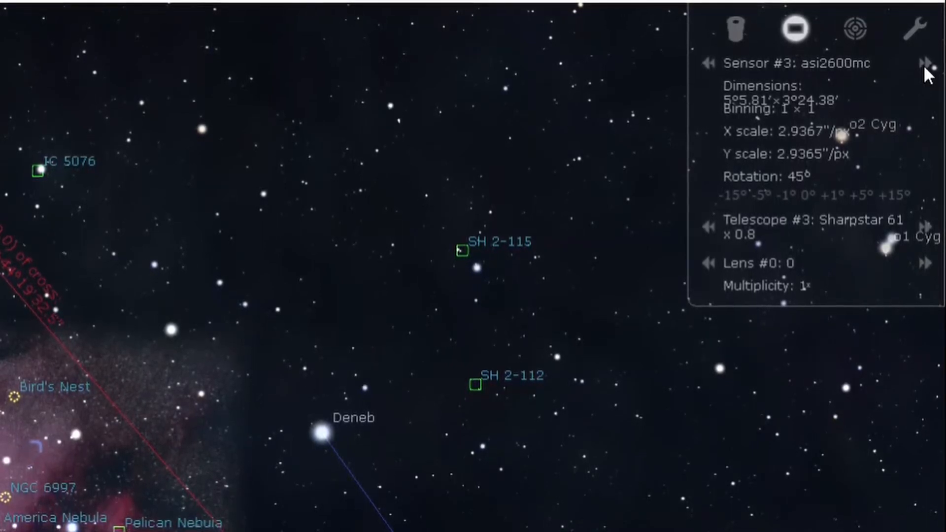
click(924, 64)
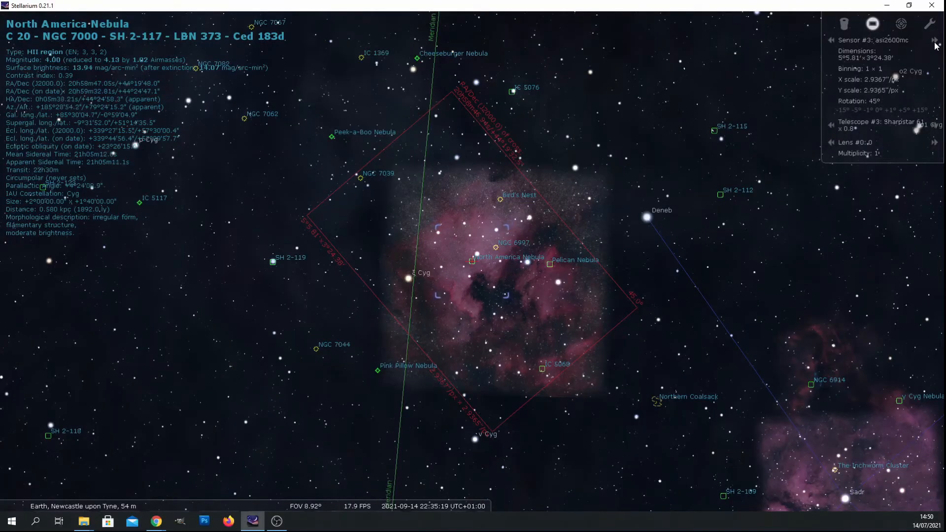
click(935, 42)
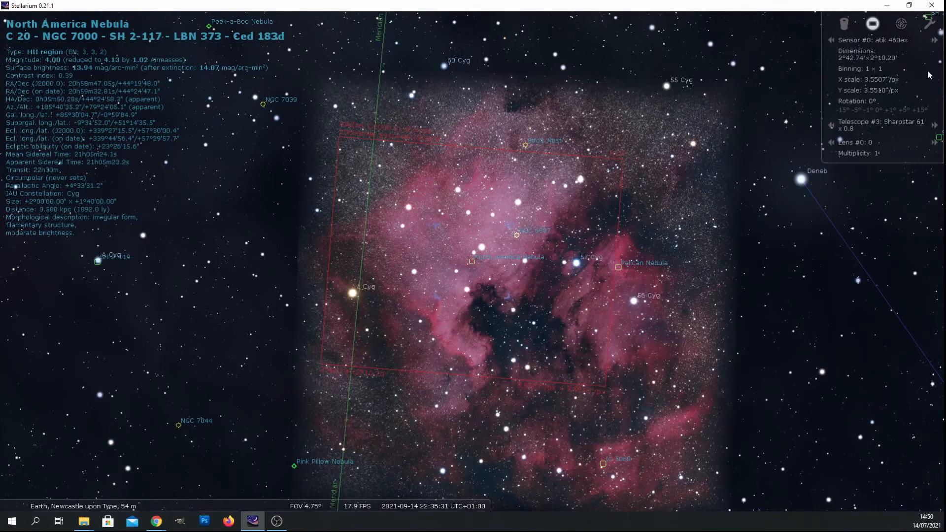
Step through the telescopes to frame the nebula, ending on the Esprit 120.
click(936, 127)
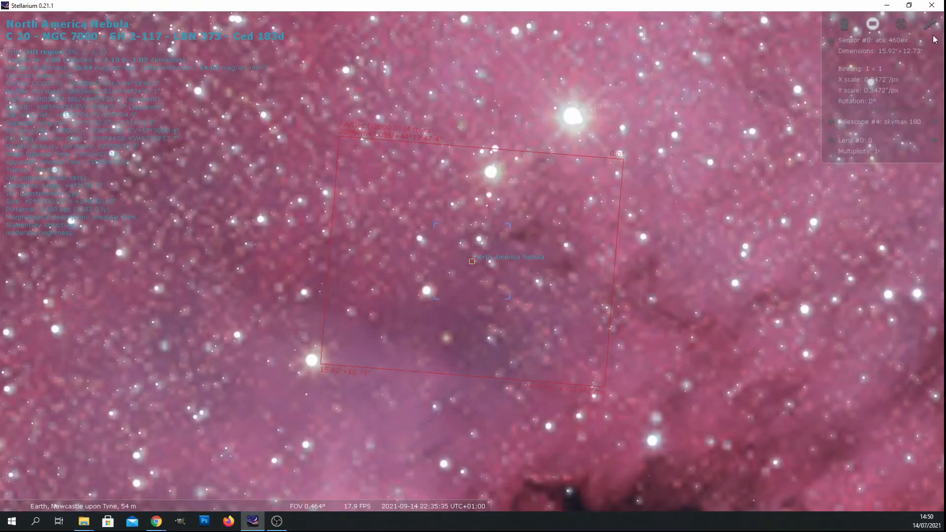
click(934, 124)
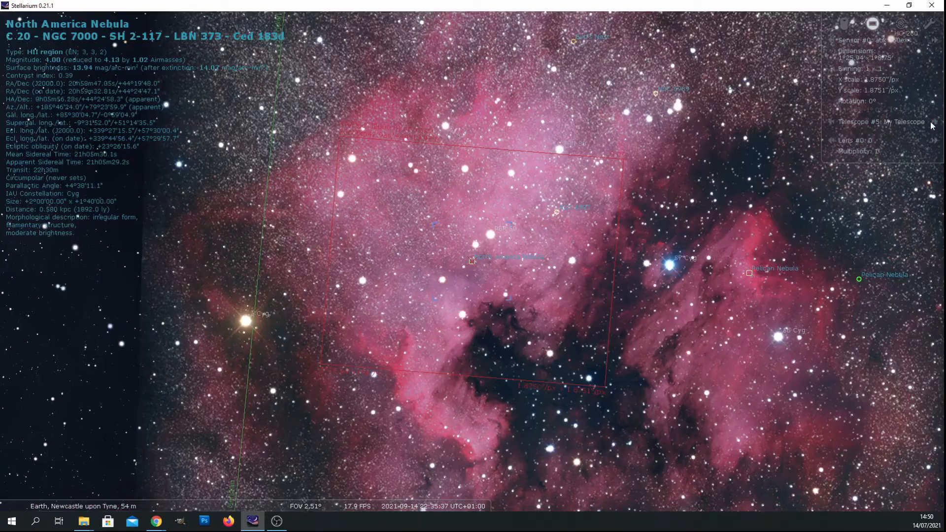
click(935, 126)
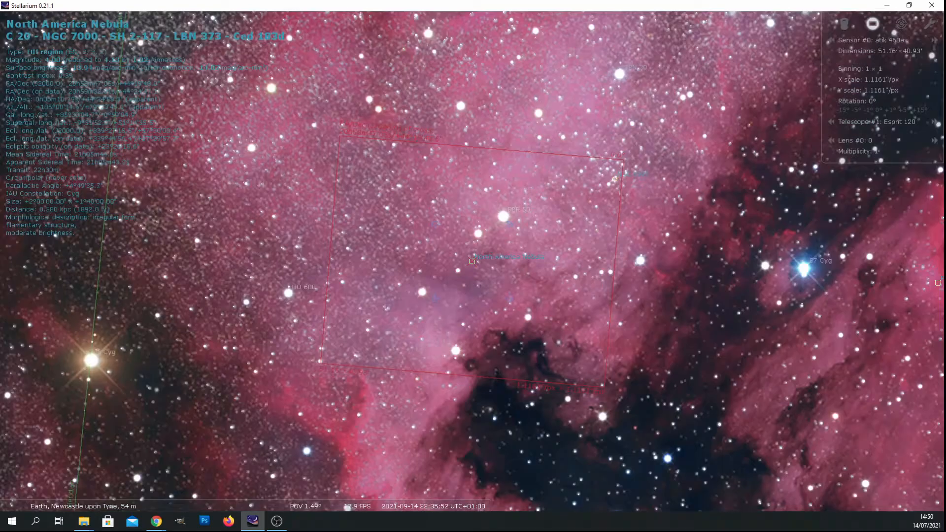
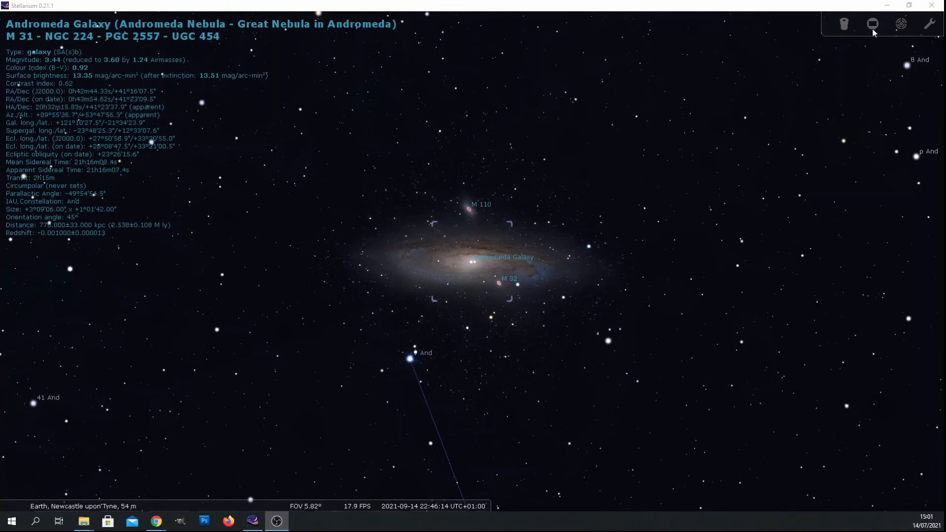
Show the sensor frame around the Andromeda Galaxy and step the telescope forward to Sharpstar 61 x 0.8.
click(872, 28)
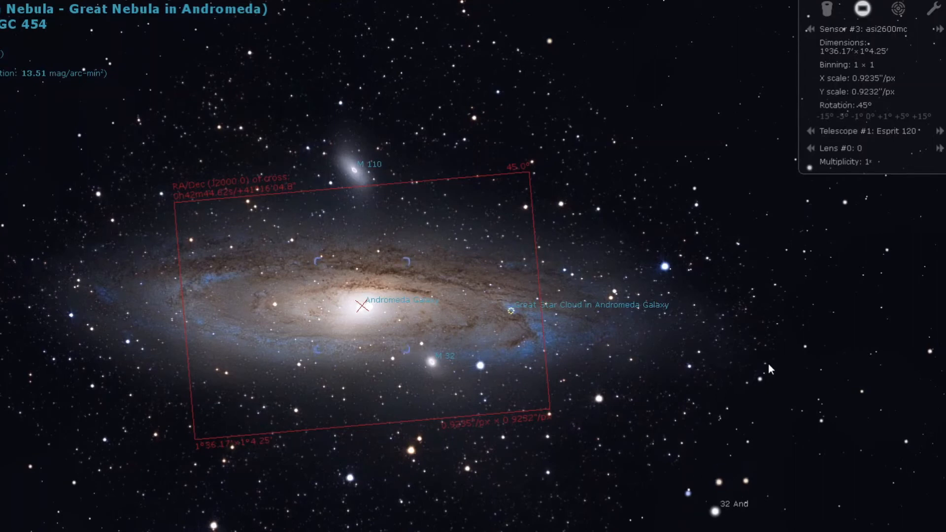
click(940, 132)
click(941, 132)
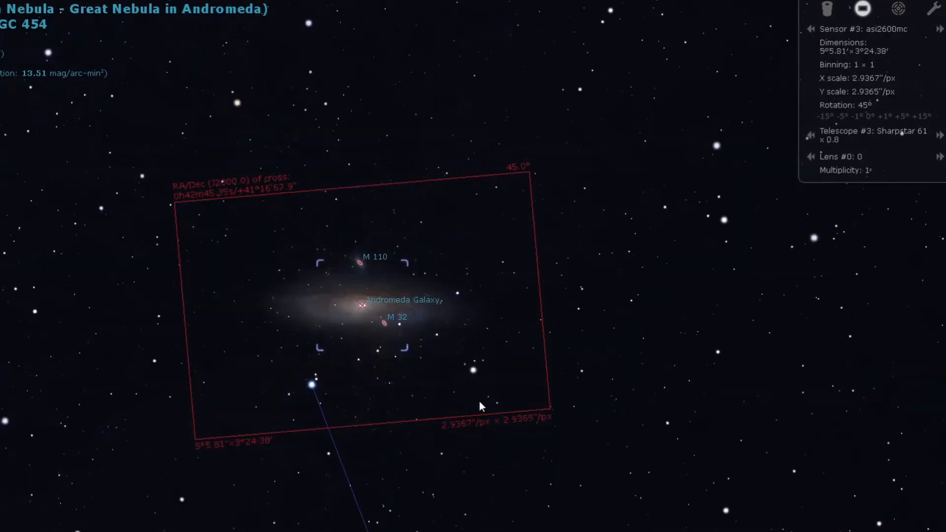
Select a point just below the Andromeda Galaxy's core and center the view on it.
scroll(483, 406, up, 3)
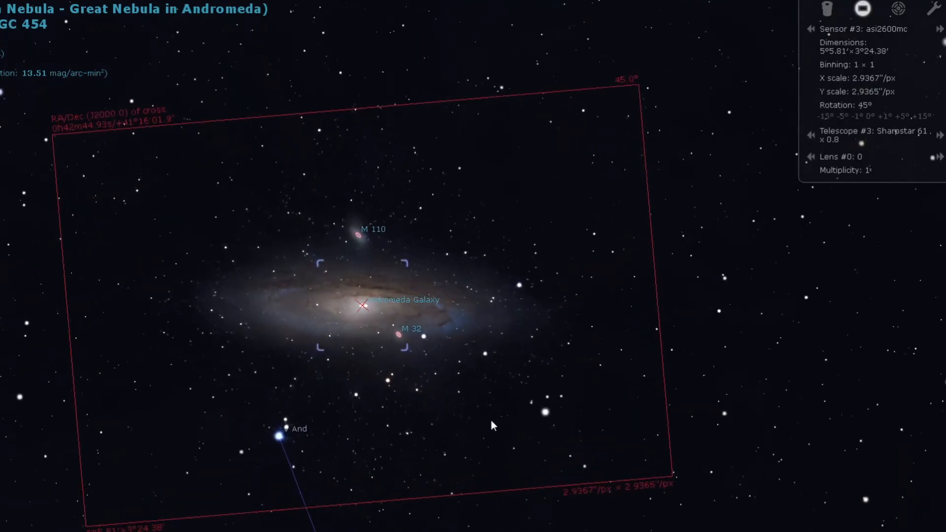
scroll(492, 424, up, 2)
scroll(491, 419, down, 1)
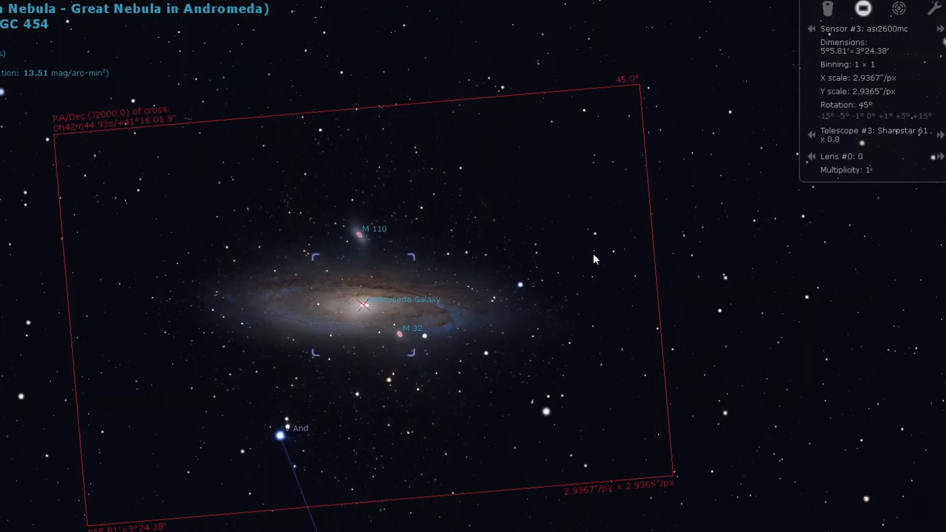
click(319, 306)
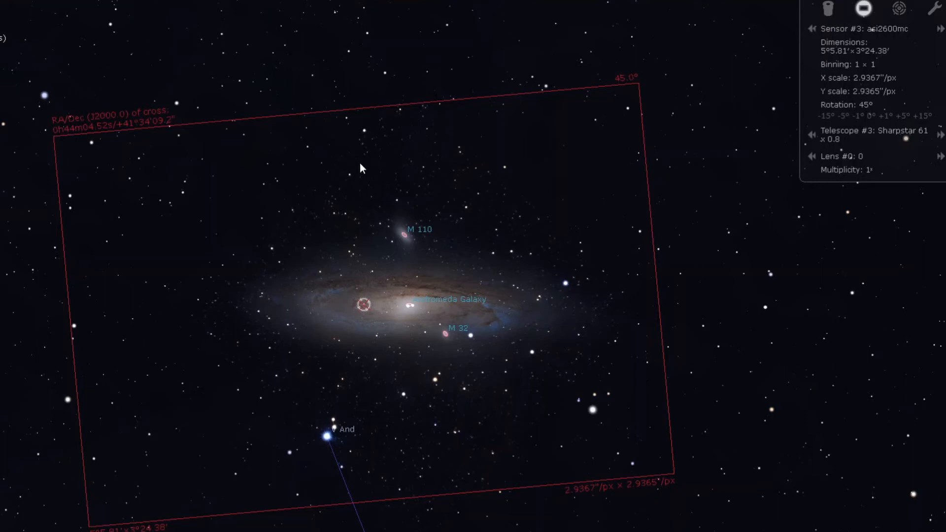
click(438, 375)
key(space)
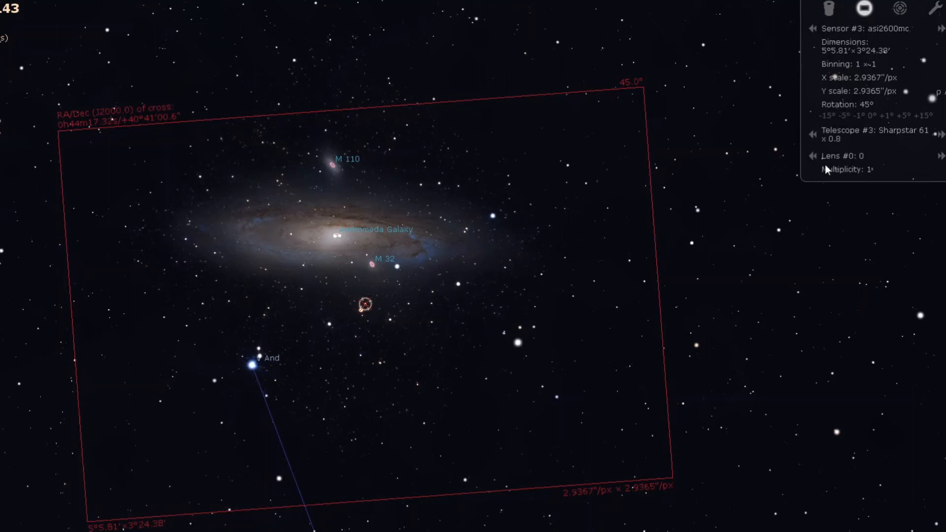
Step through the telescopes skymax 180 and My Telescope, ending on Equinox 80ED.
click(941, 134)
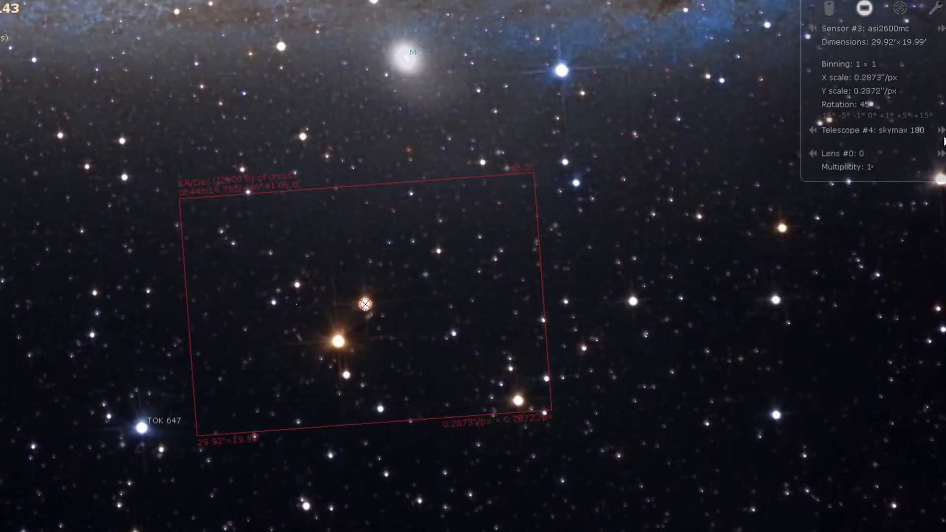
click(941, 131)
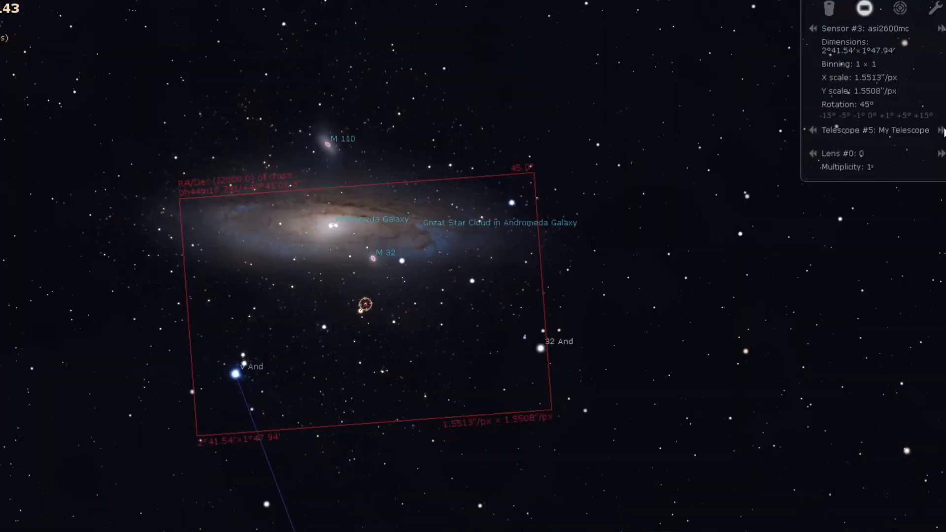
click(941, 131)
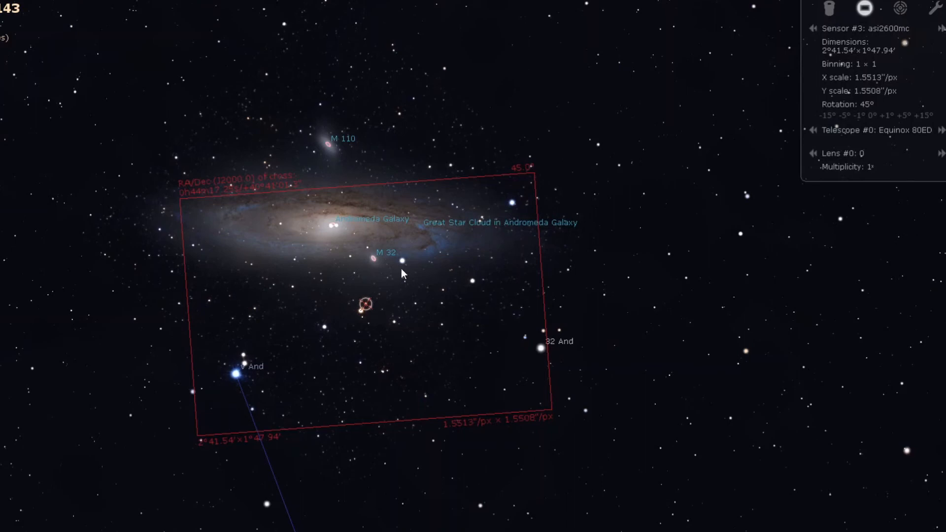
Repeatedly select and center on points around the galaxy until it sits inside the sensor frame.
click(395, 125)
key(space)
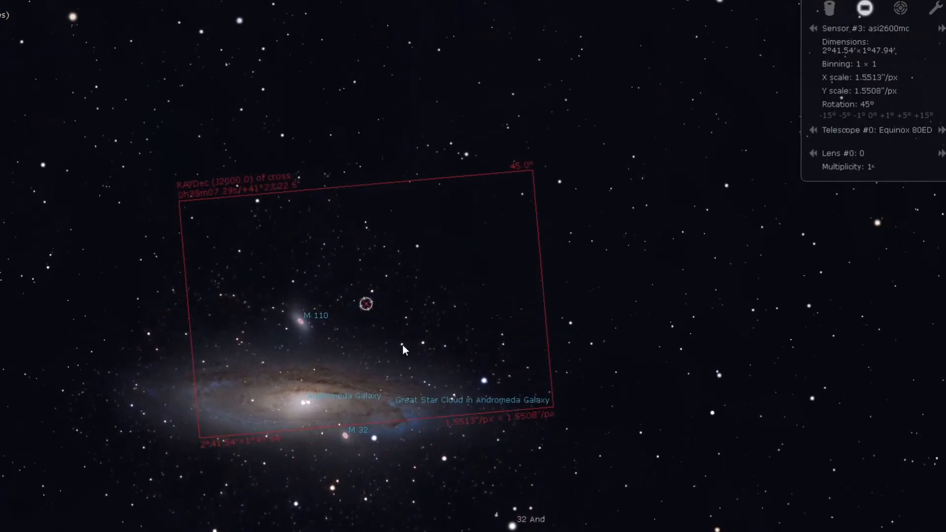
click(375, 455)
key(space)
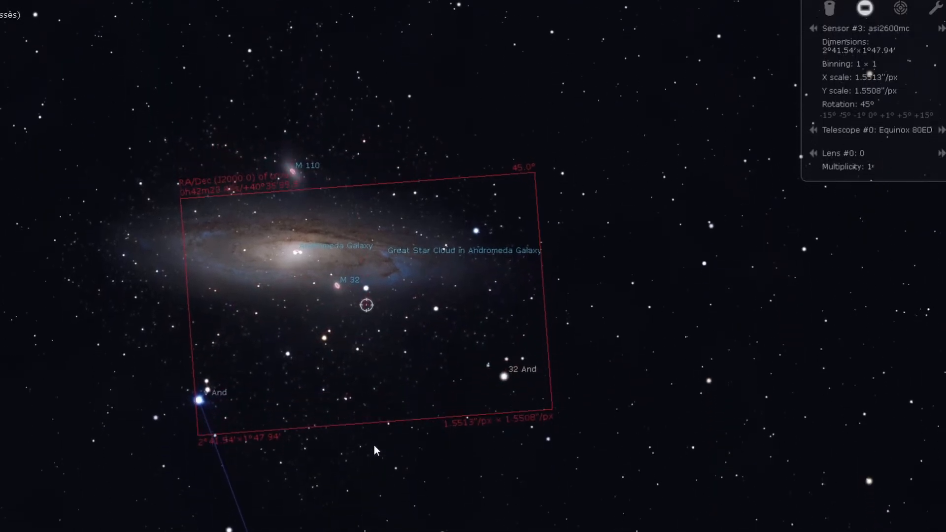
click(328, 329)
key(space)
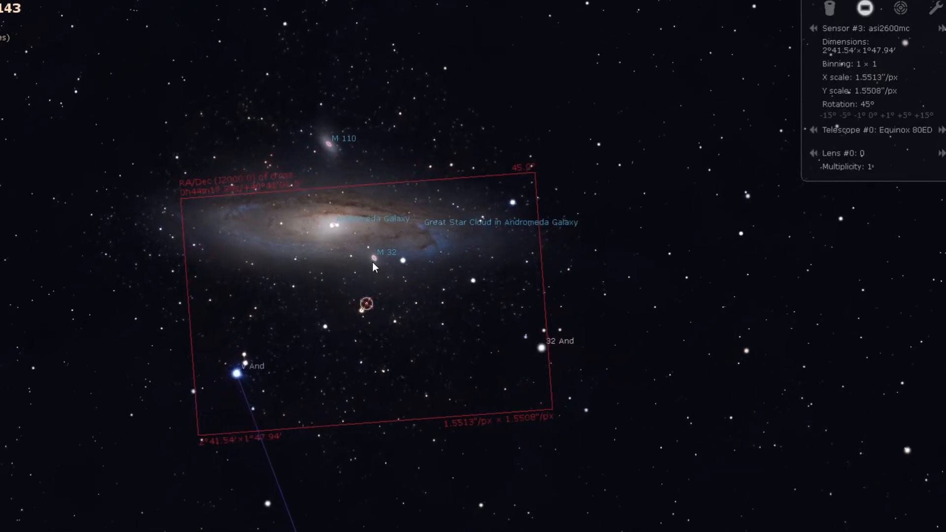
click(368, 249)
key(space)
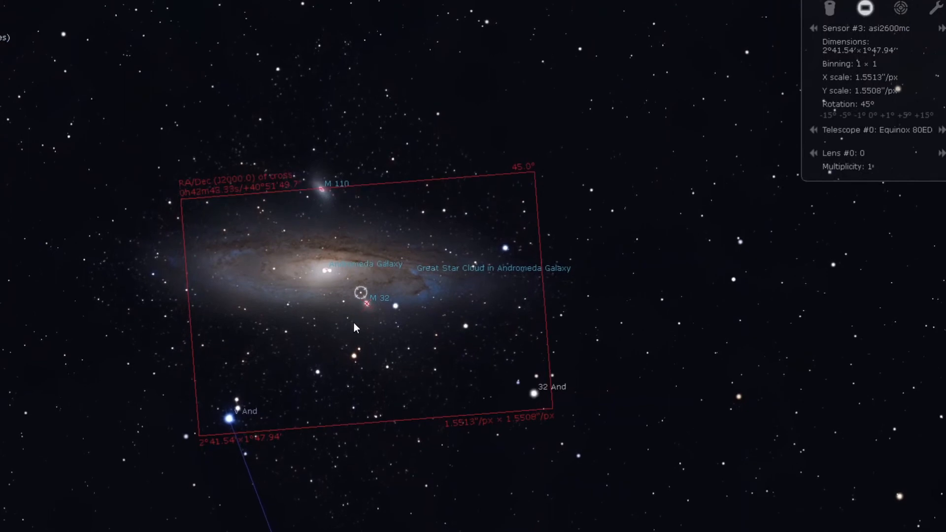
click(348, 277)
key(space)
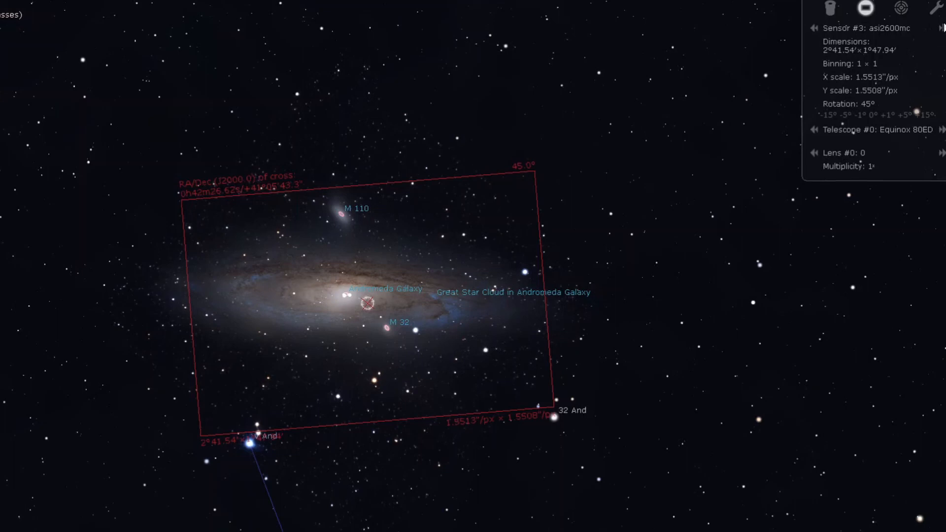
Switch the sensor to atik 460ex and step the telescope forward to Sharpstar 61 x 0.8.
click(942, 28)
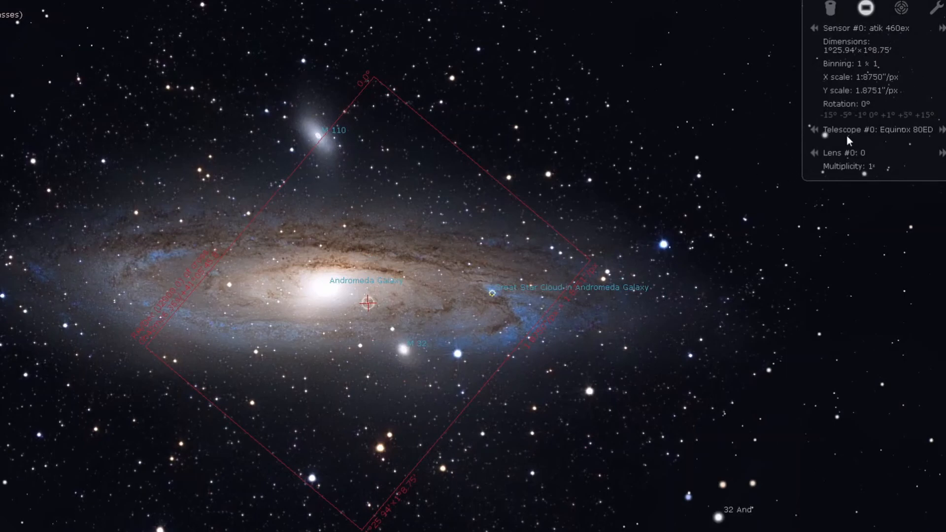
click(942, 130)
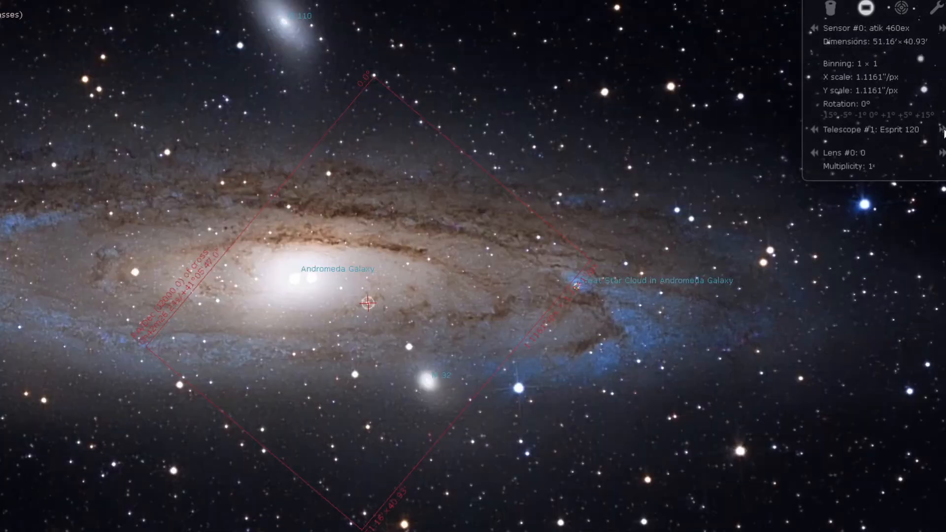
click(942, 129)
click(942, 129)
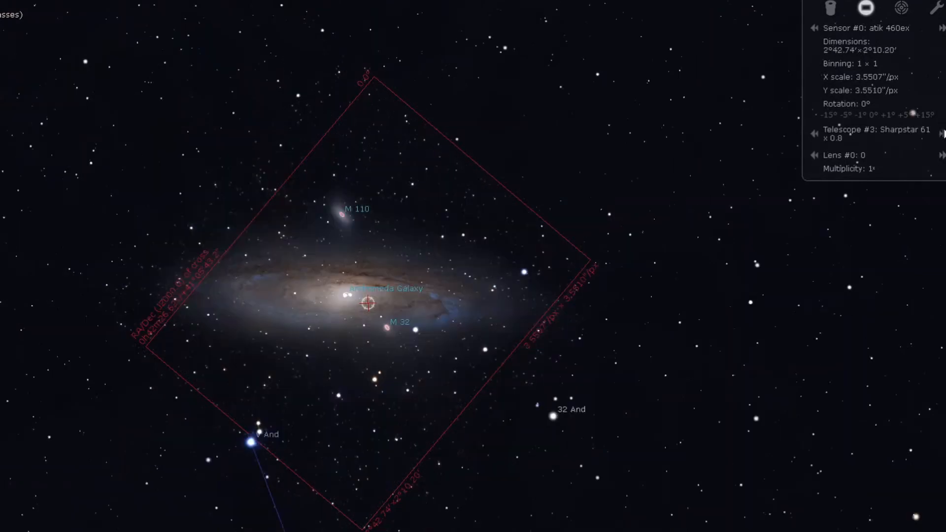